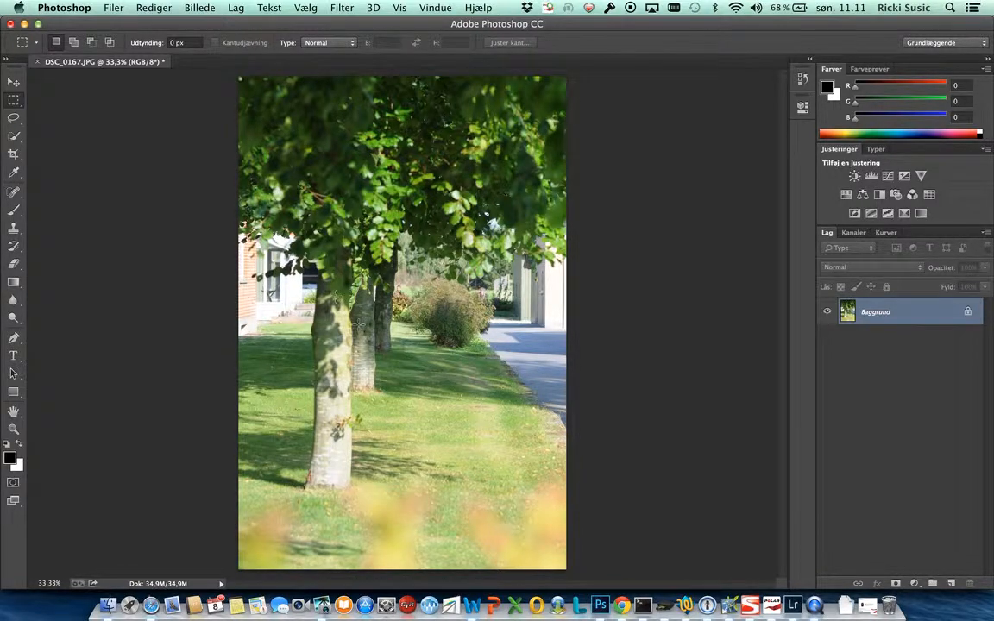
- Open the Kurver adjustment for the photo and place its dialog beside the image
{"action": "left_click", "coordinate": [199, 8]}
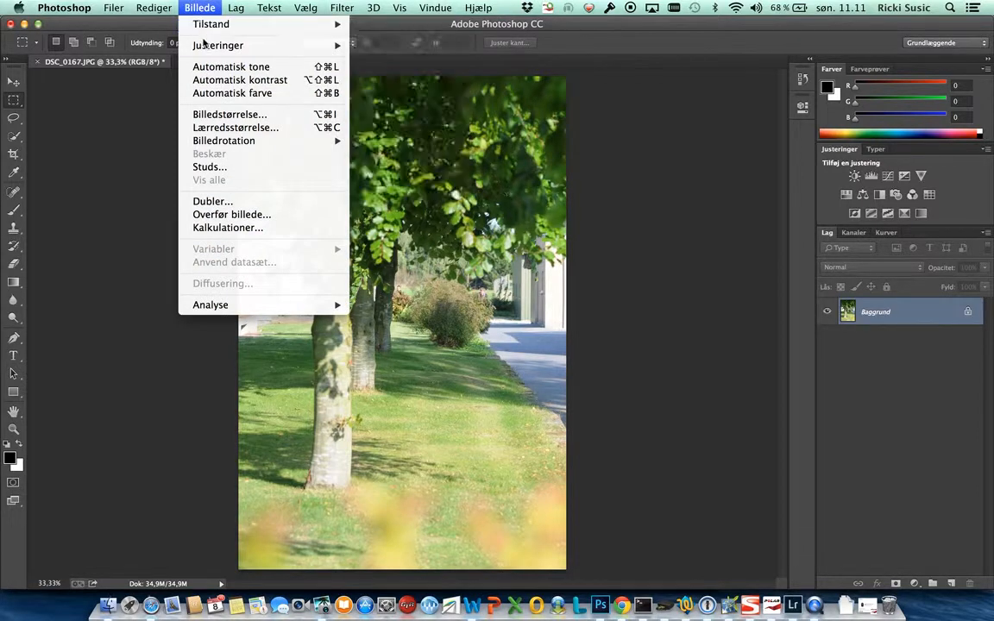
{"action": "mouse_move", "coordinate": [204, 46]}
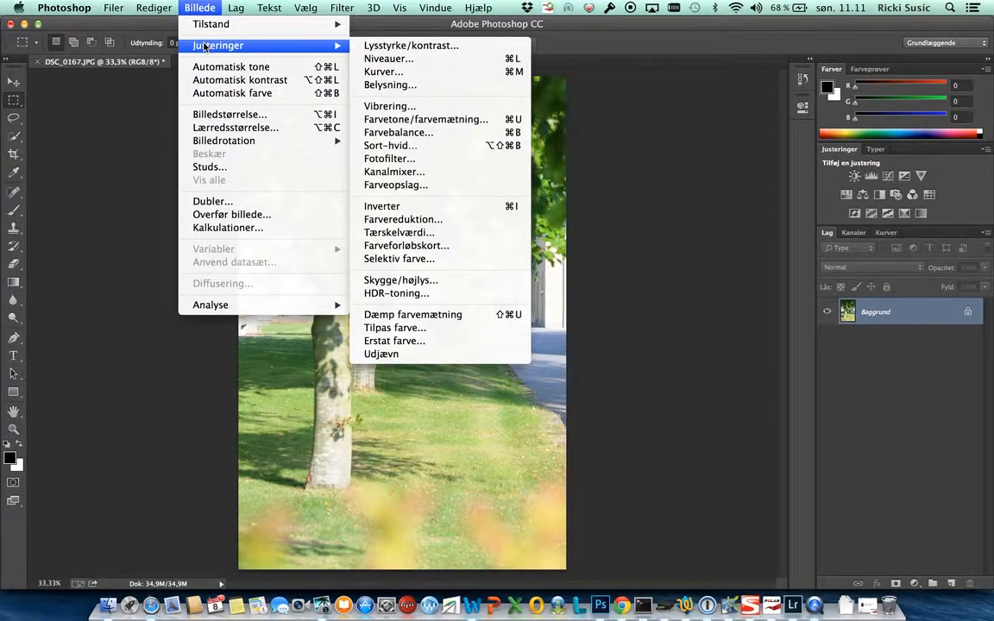
{"action": "left_click", "coordinate": [494, 73]}
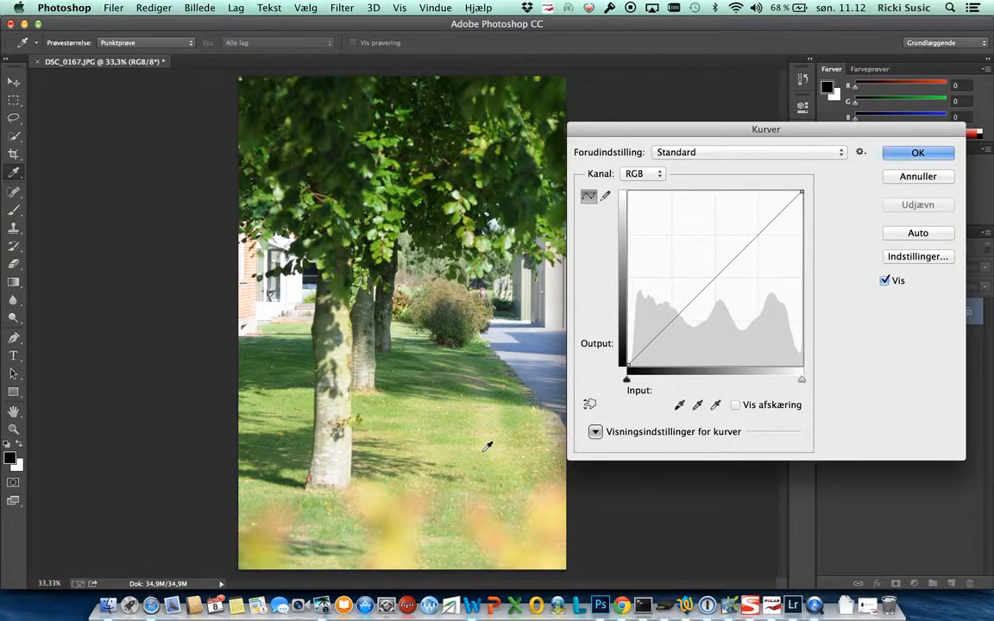
{"action": "left_click_drag", "start_coordinate": [654, 135], "coordinate": [666, 136]}
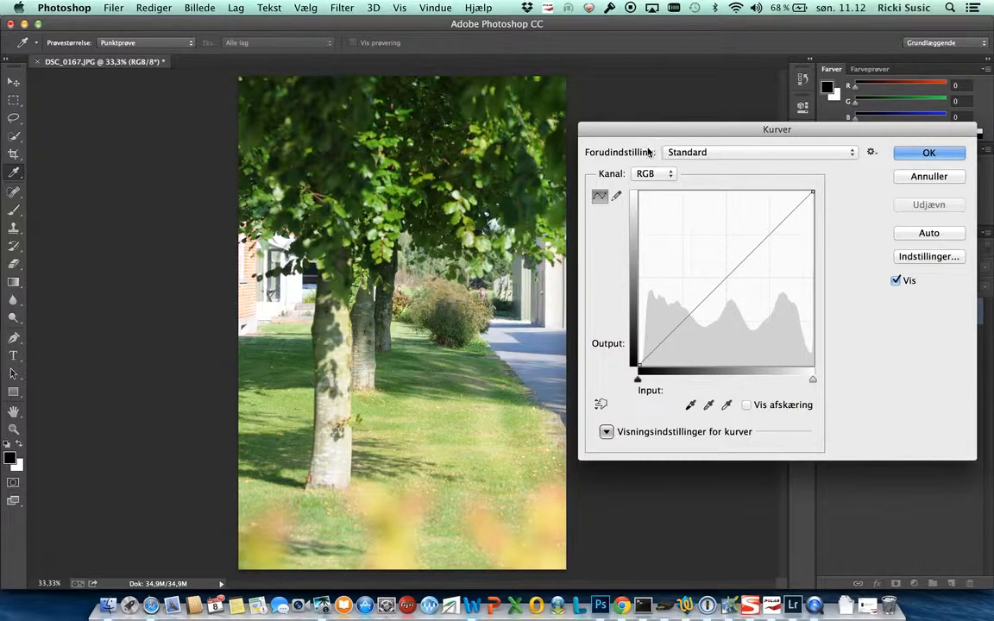
- Compare the curve histograms of the RGB and Blå channels, finishing on the Blå channel, and minimise the interrupting update window
{"action": "left_click", "coordinate": [669, 176]}
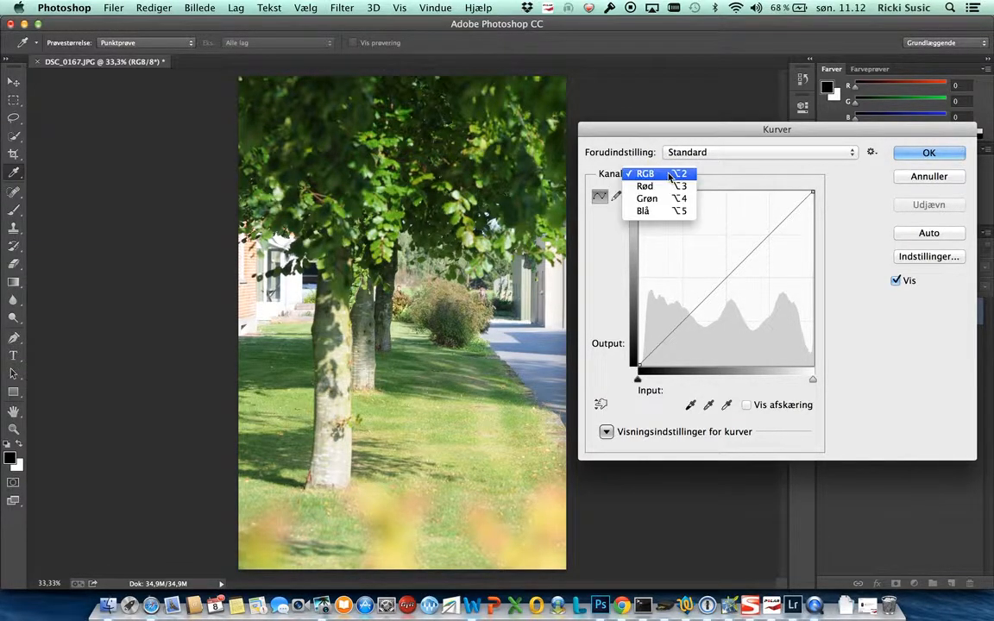
{"action": "left_click", "coordinate": [653, 213]}
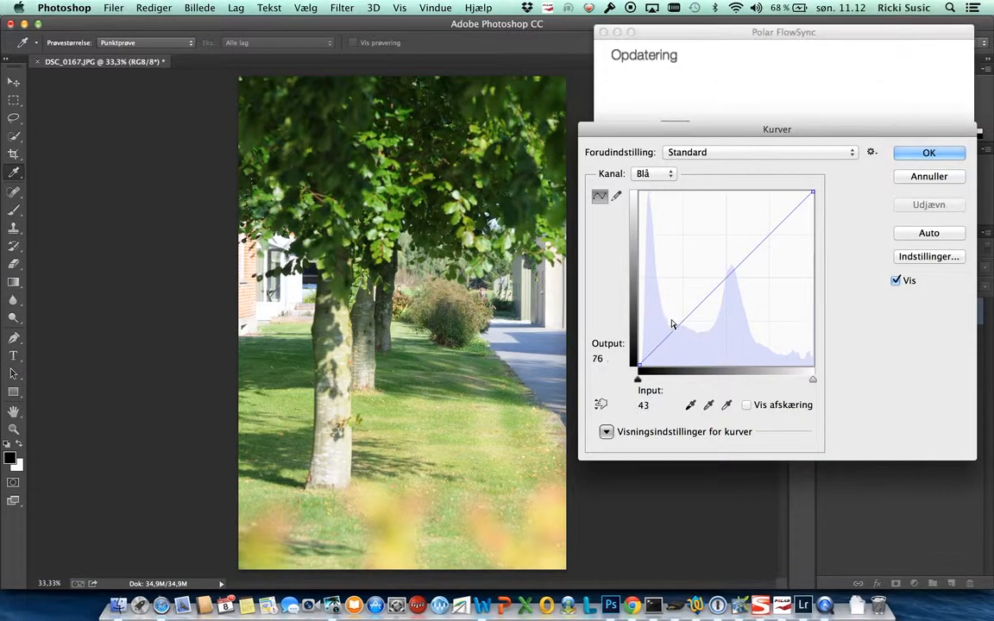
{"action": "left_click", "coordinate": [617, 32]}
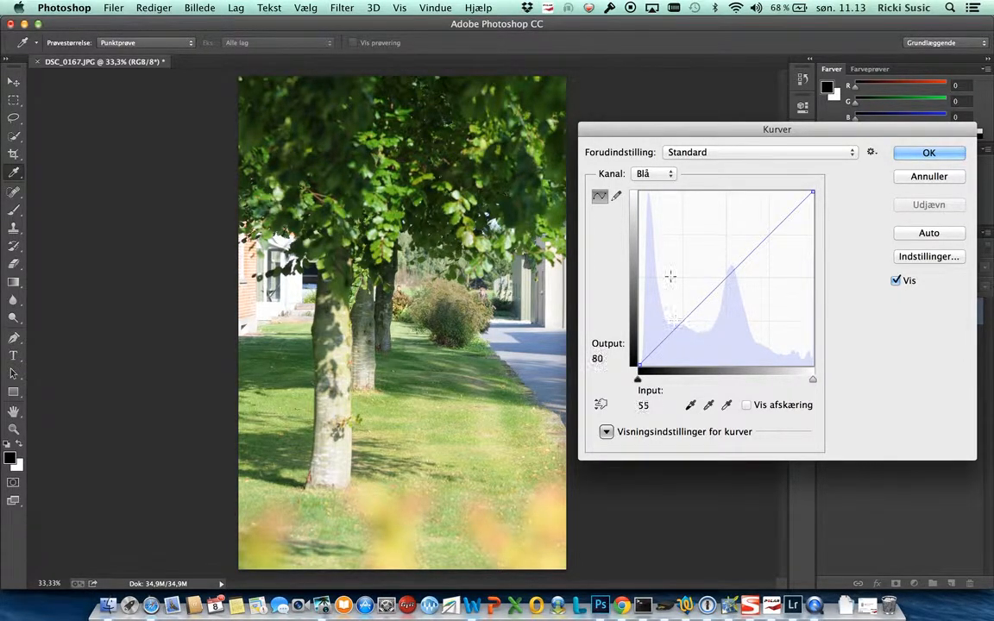
{"action": "left_click", "coordinate": [667, 175]}
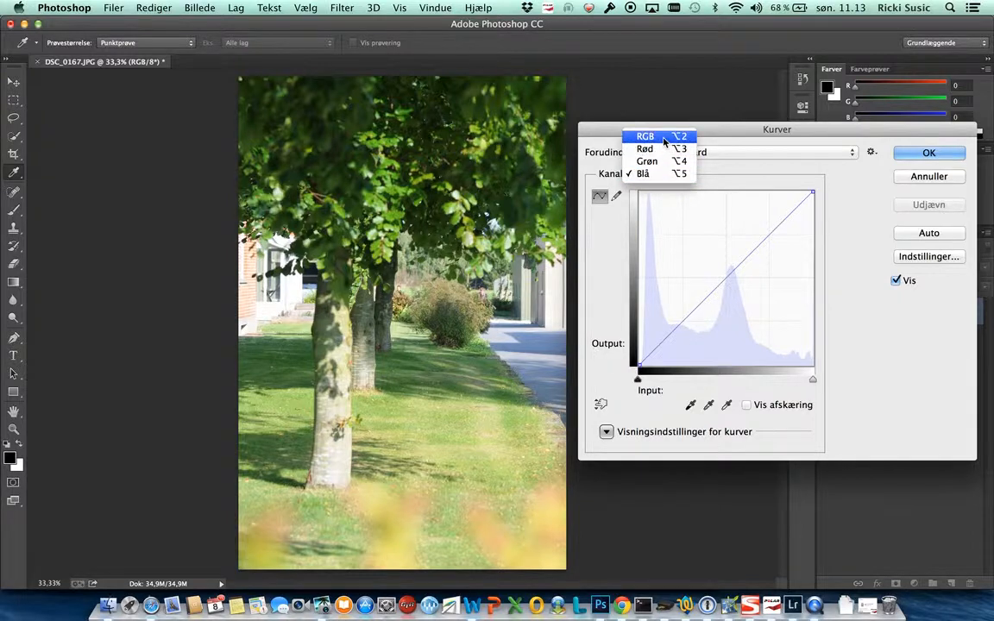
{"action": "left_click", "coordinate": [664, 138]}
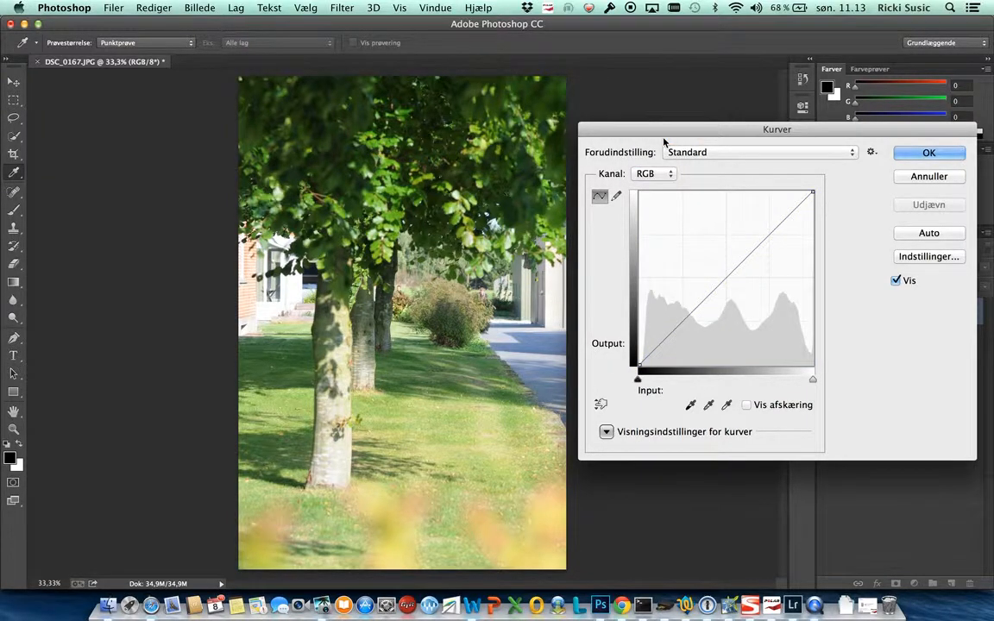
{"action": "left_click", "coordinate": [665, 174]}
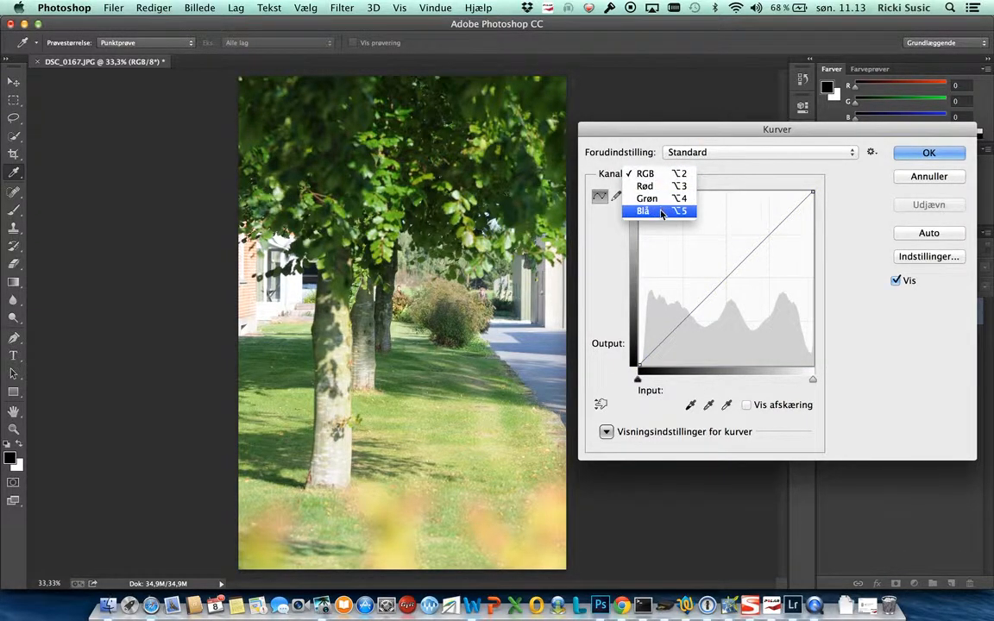
{"action": "left_click", "coordinate": [661, 212]}
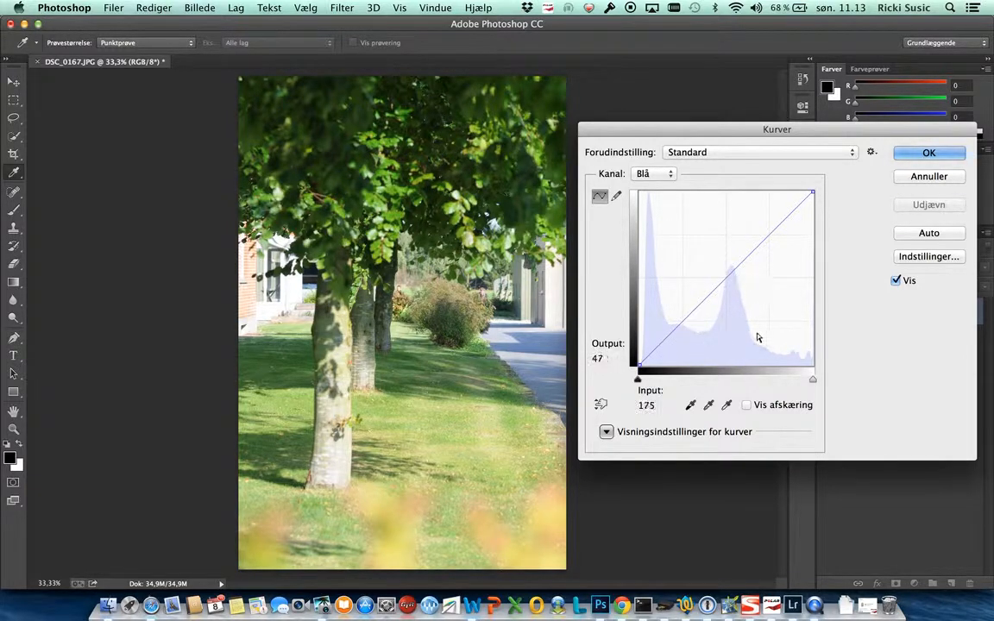
- Add a midtone point to the blue curve and lower it to input 134, output 109
{"action": "left_click", "coordinate": [726, 277]}
{"action": "left_click", "coordinate": [729, 272]}
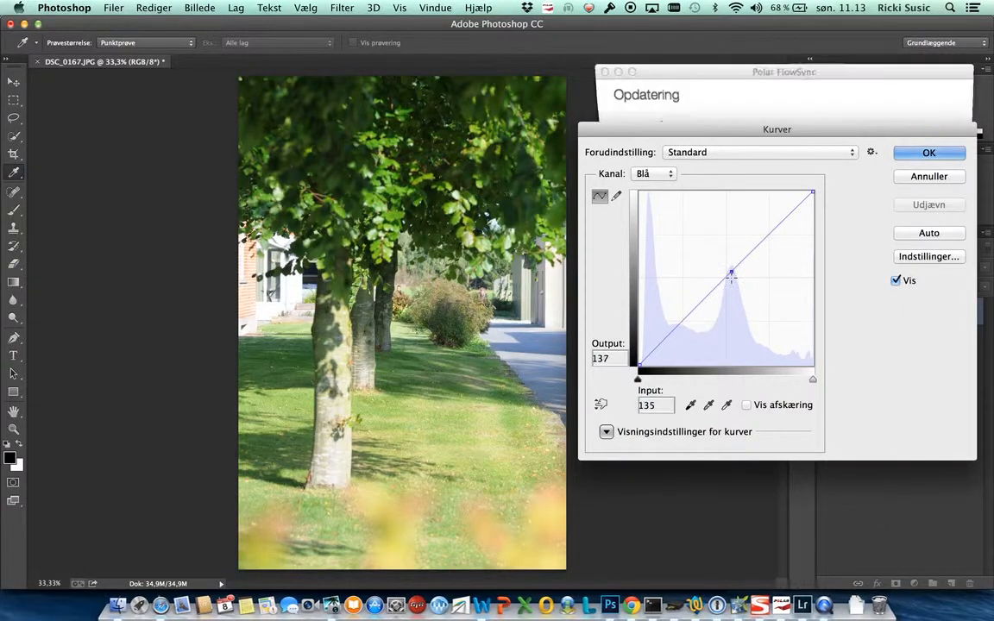
{"action": "left_click_drag", "start_coordinate": [730, 273], "coordinate": [730, 291]}
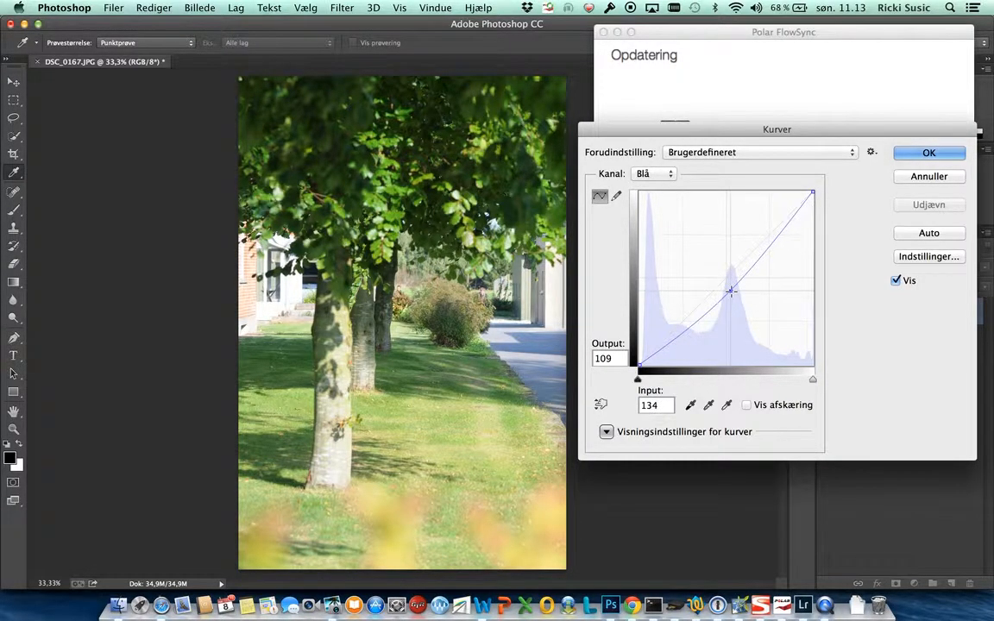
{"action": "left_click", "coordinate": [617, 38]}
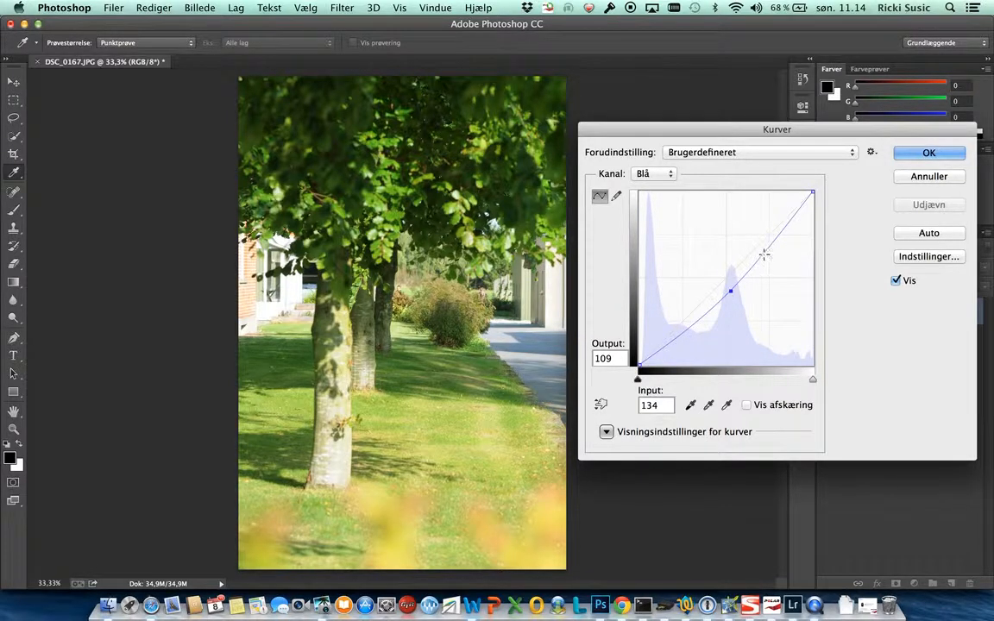
- Raise the blue curve's highlights, add a shadow point at input 72, output 67, and lower the midtone point to input 133, output 102
{"action": "mouse_move", "coordinate": [765, 251]}
{"action": "left_mouse_down"}
{"action": "mouse_move", "coordinate": [747, 257]}
{"action": "mouse_move", "coordinate": [763, 242]}
{"action": "left_mouse_up"}
{"action": "left_click_drag", "start_coordinate": [691, 328], "coordinate": [688, 319]}
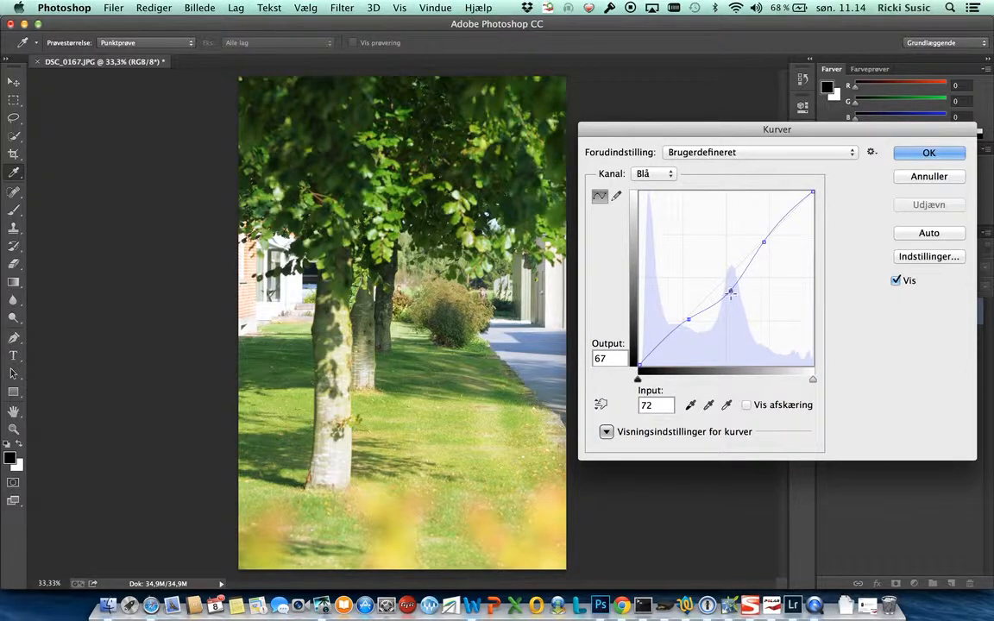
{"action": "left_click_drag", "start_coordinate": [729, 291], "coordinate": [730, 297]}
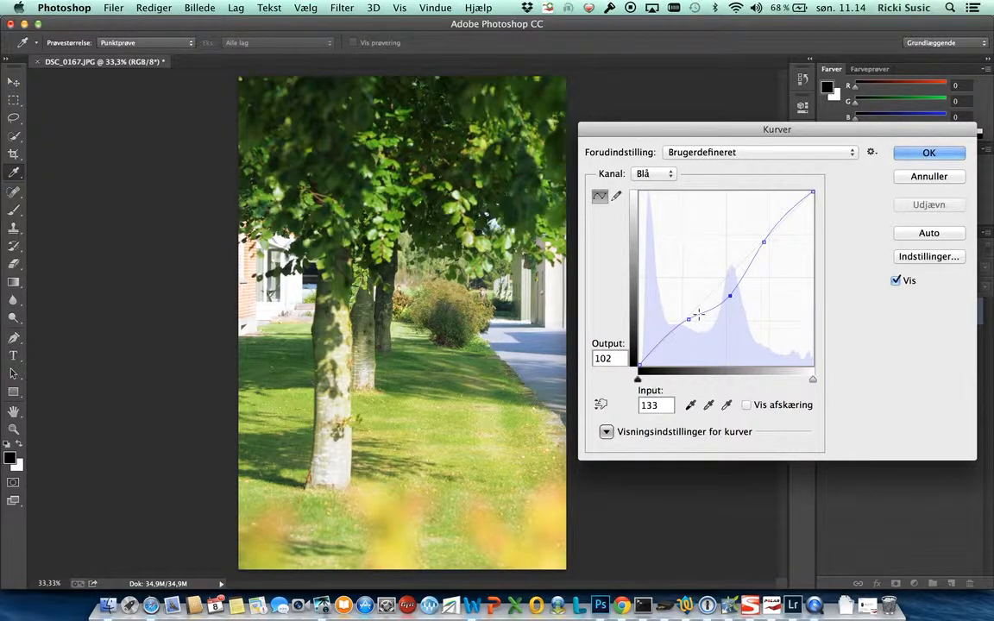
- On the Rød channel, anchor the shadows at input 65, output 66 and the highlights, and raise the midtones to input 125, output 136
{"action": "left_click", "coordinate": [669, 174]}
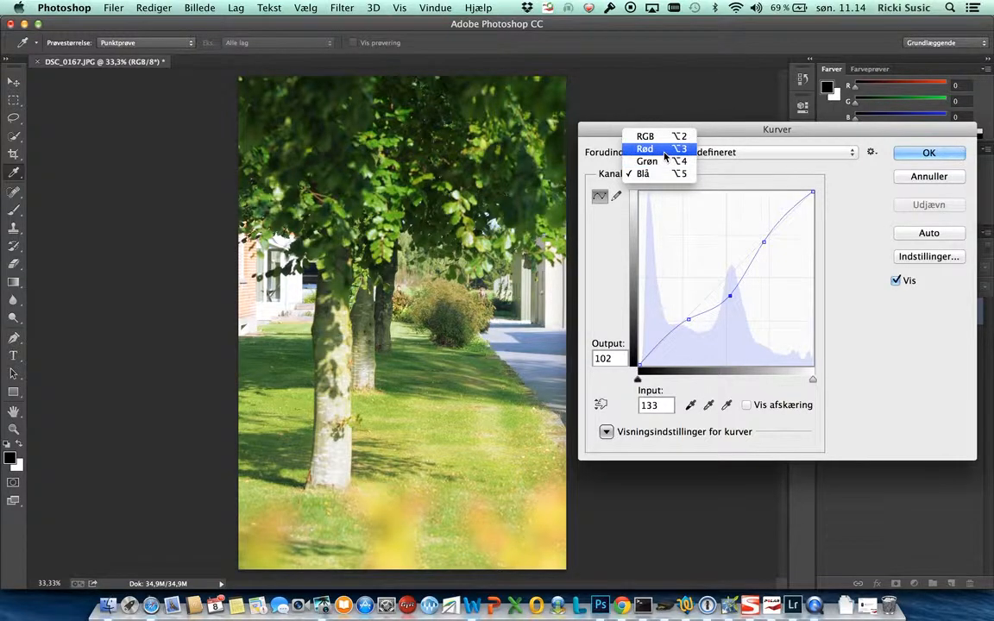
{"action": "left_click", "coordinate": [666, 151]}
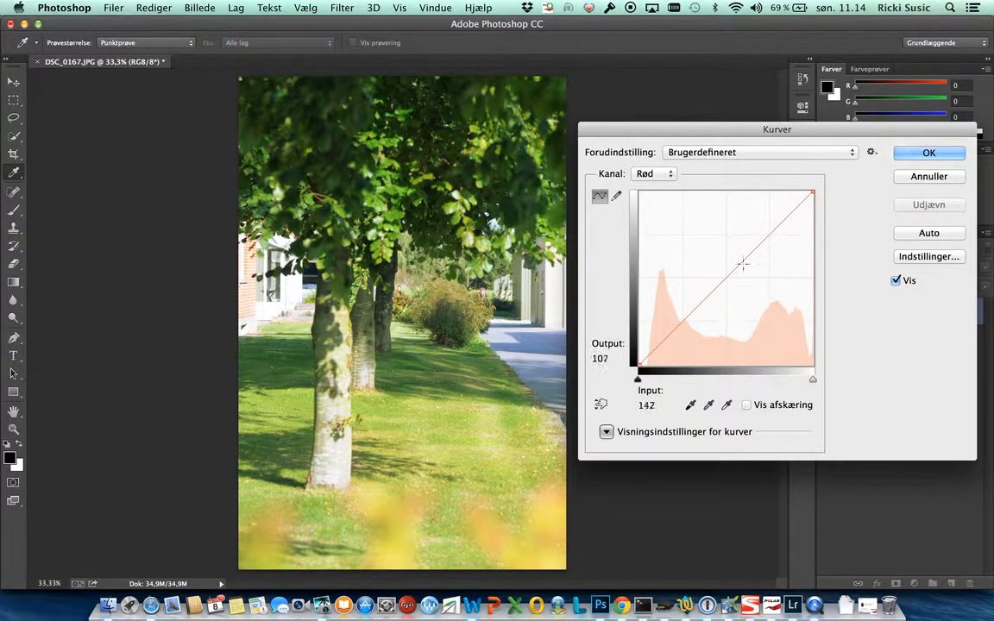
{"action": "left_click", "coordinate": [683, 321]}
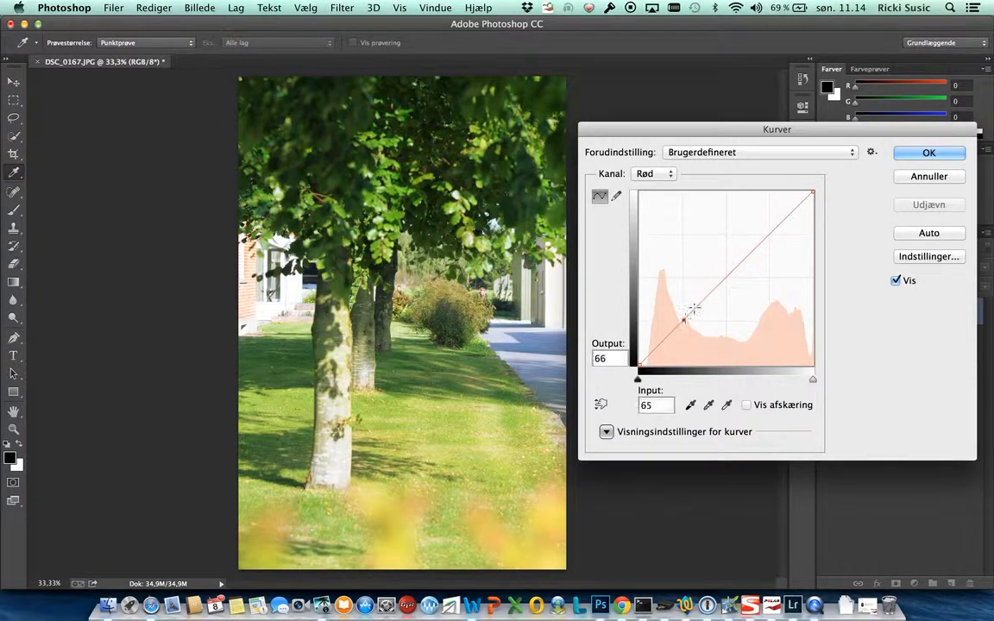
{"action": "left_click", "coordinate": [760, 245]}
{"action": "left_click", "coordinate": [725, 272]}
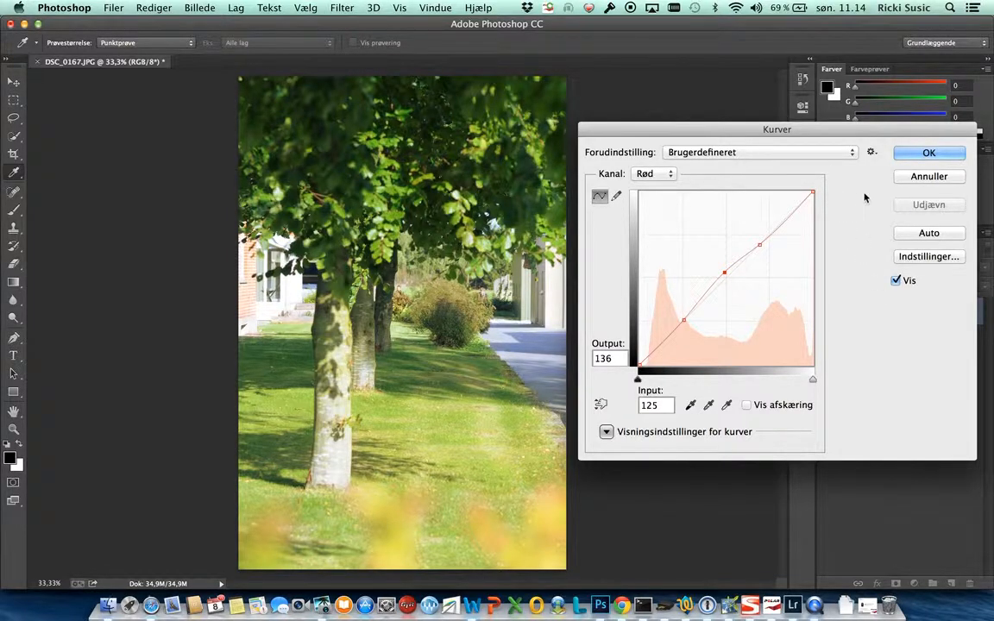
- Toggle the curves preview to compare the photo before and after the blue and red adjustments
{"action": "left_click", "coordinate": [896, 282]}
{"action": "left_click", "coordinate": [896, 282]}
{"action": "left_click", "coordinate": [897, 281]}
- Try an exaggerated wavy curve on the Grøn channel, with points at input/output 40/85, 88/165 and 121/91 plus raised highlights
{"action": "left_click", "coordinate": [647, 173]}
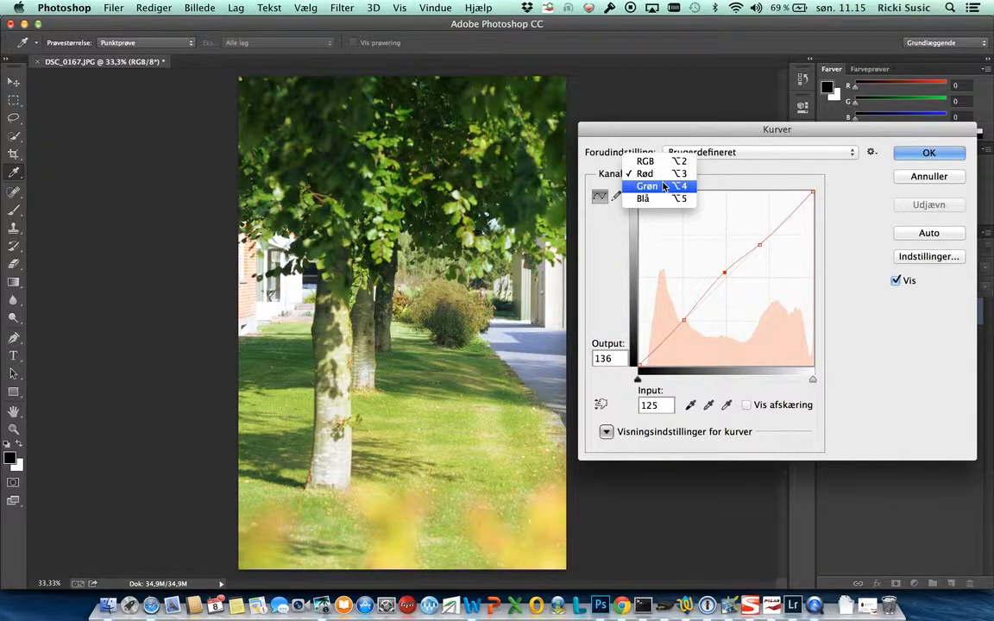
{"action": "left_click", "coordinate": [665, 187]}
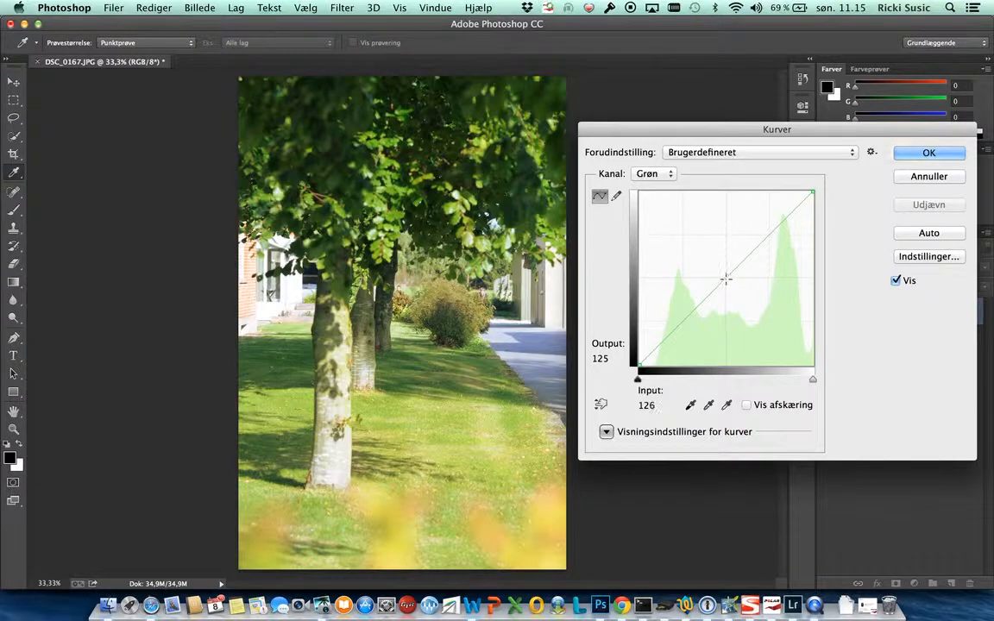
{"action": "left_click_drag", "start_coordinate": [727, 278], "coordinate": [701, 253]}
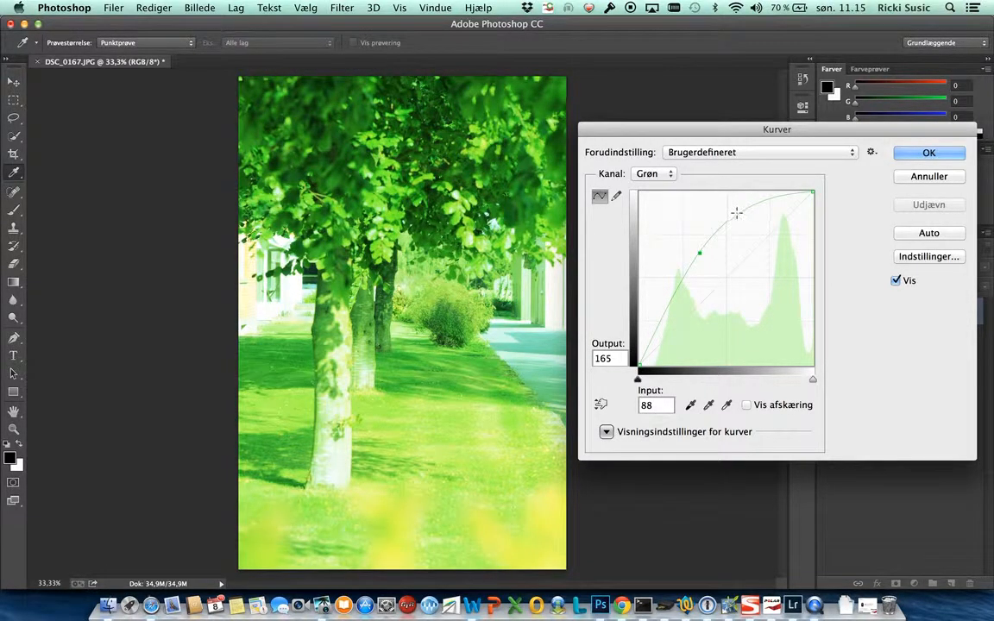
{"action": "left_click_drag", "start_coordinate": [736, 212], "coordinate": [725, 284]}
{"action": "left_click_drag", "start_coordinate": [779, 255], "coordinate": [769, 227]}
{"action": "left_click_drag", "start_coordinate": [664, 301], "coordinate": [666, 306]}
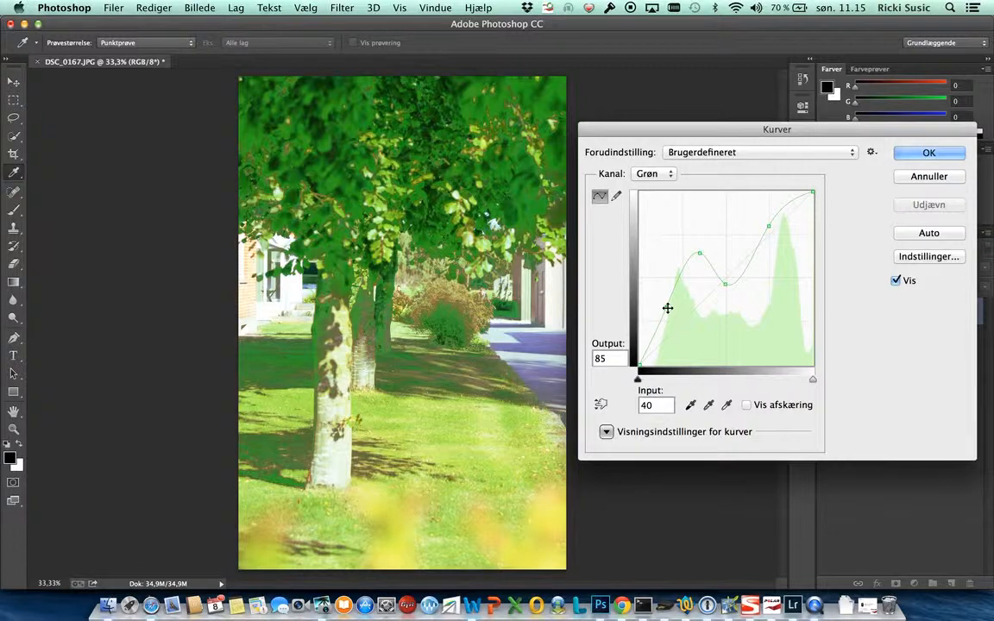
{"action": "left_click", "coordinate": [724, 285]}
{"action": "left_click_drag", "start_coordinate": [723, 295], "coordinate": [725, 302]}
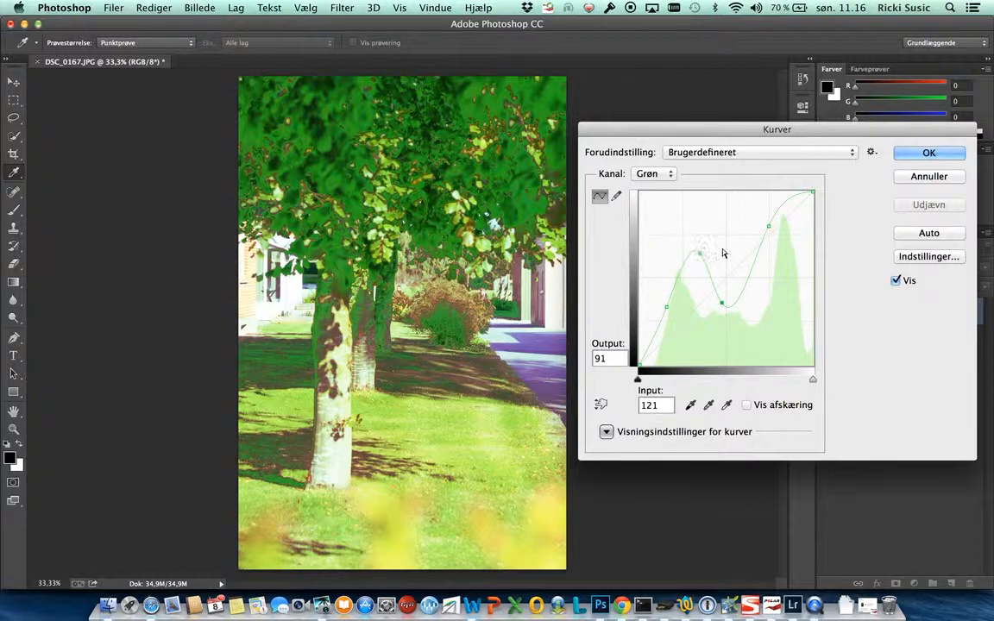
- Remove all the added points from the green curve to restore its straight line
{"action": "left_click_drag", "start_coordinate": [768, 227], "coordinate": [874, 319]}
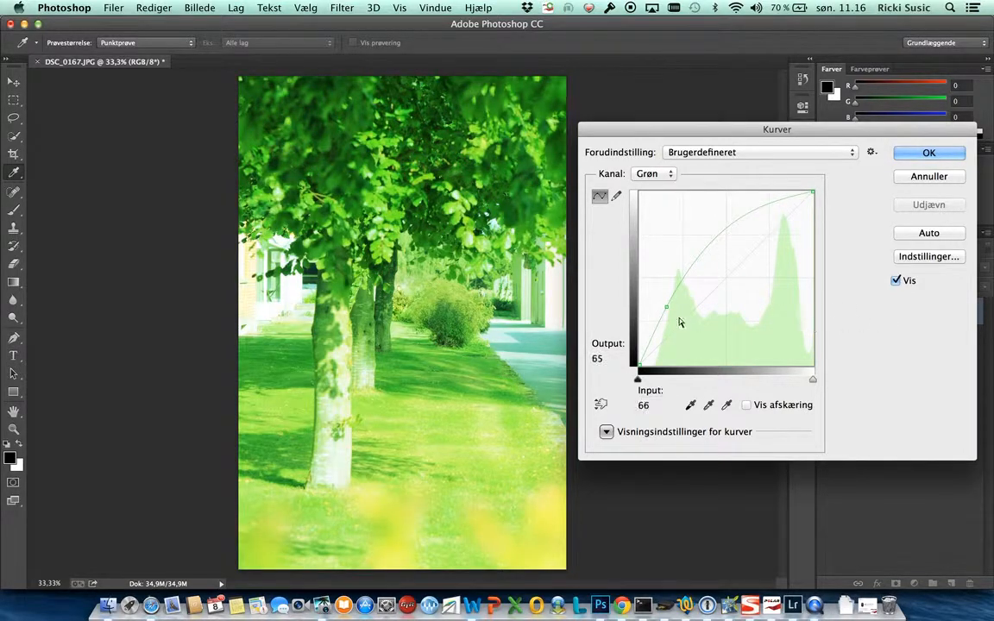
{"action": "left_click_drag", "start_coordinate": [666, 306], "coordinate": [861, 359]}
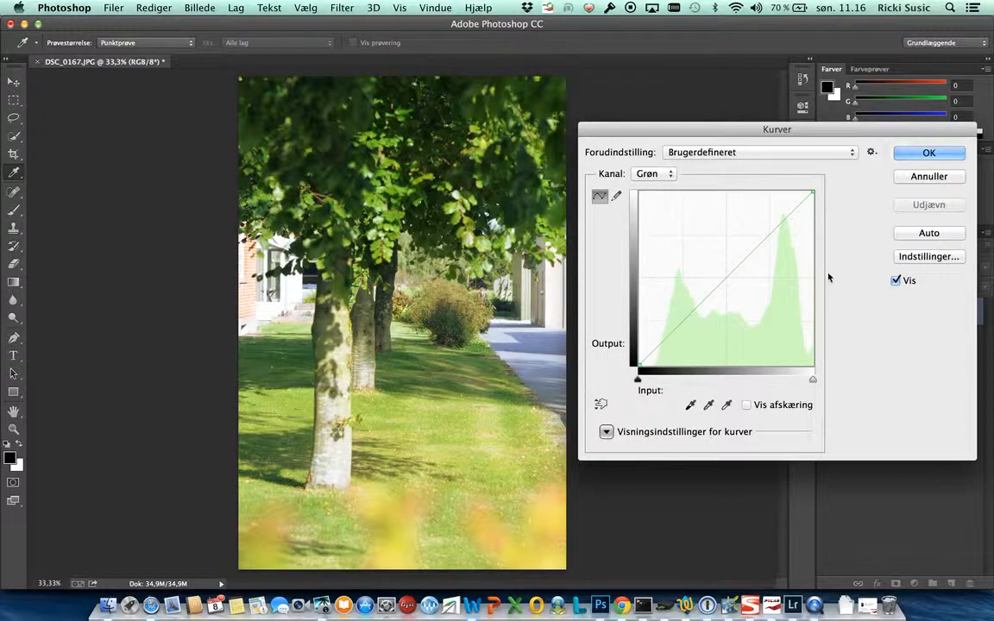
{"action": "key", "text": "super+Tab"}
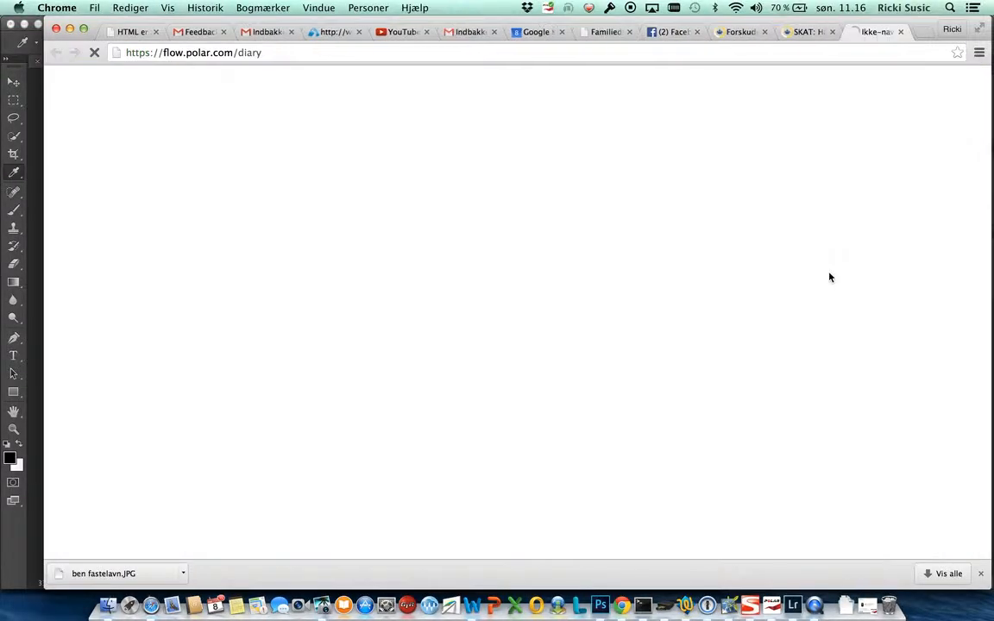
{"action": "key", "text": "super+Tab"}
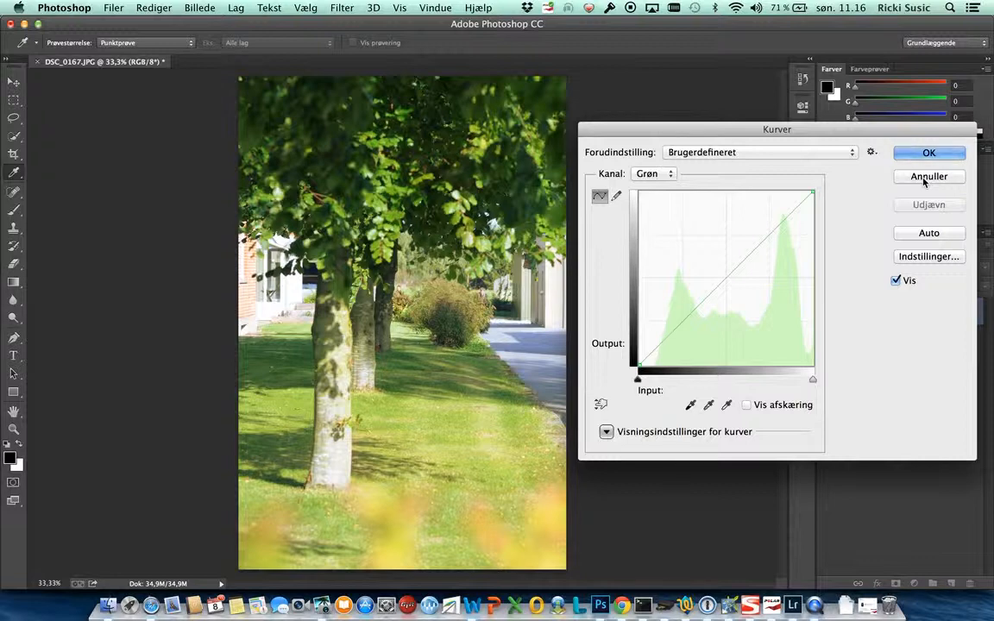
{"action": "key", "text": "super+Tab"}
{"action": "key", "text": "super+Tab"}
{"action": "key", "text": "super+Tab"}
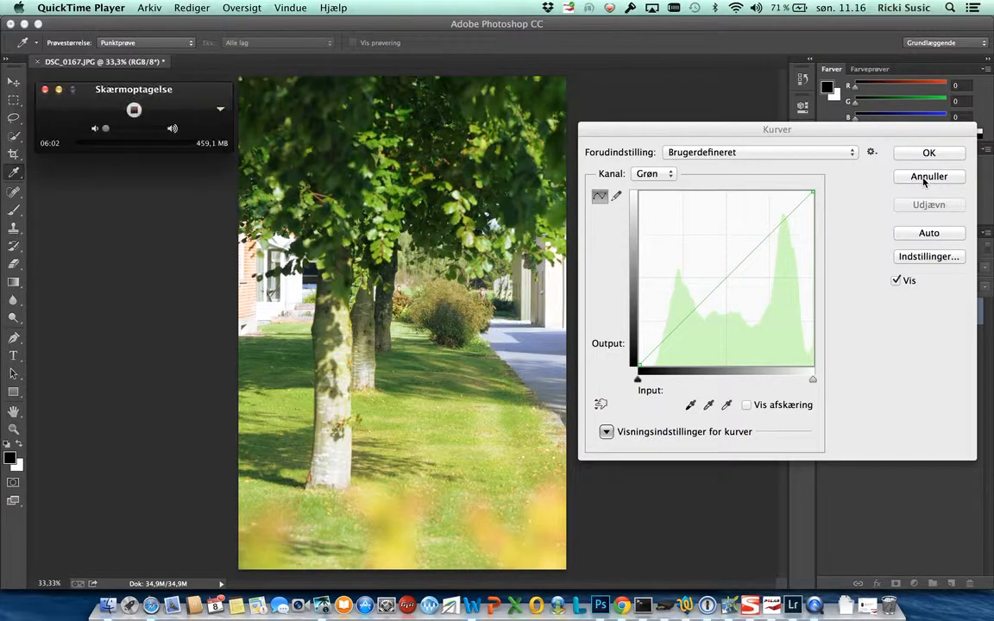
{"action": "left_click_drag", "start_coordinate": [125, 95], "coordinate": [125, 148]}
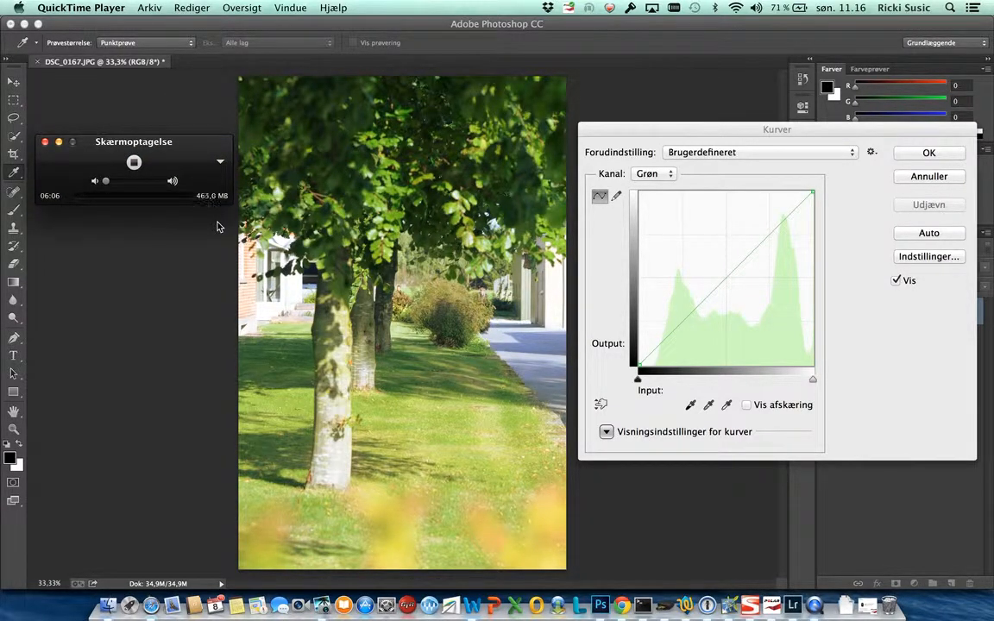